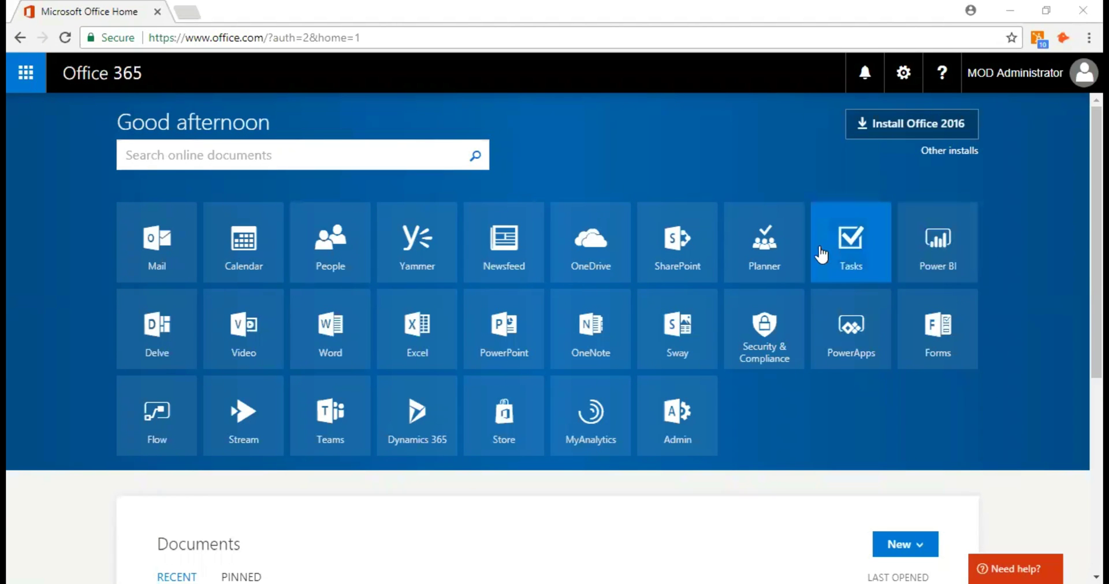
Check the signed-in account, then open the Office 365 app launcher and scroll down to the Admin tile.
{"action": "scroll", "coordinate": [707, 326], "scroll_direction": "down", "scroll_amount": 2}
{"action": "scroll", "coordinate": [708, 331], "scroll_direction": "up", "scroll_amount": 2}
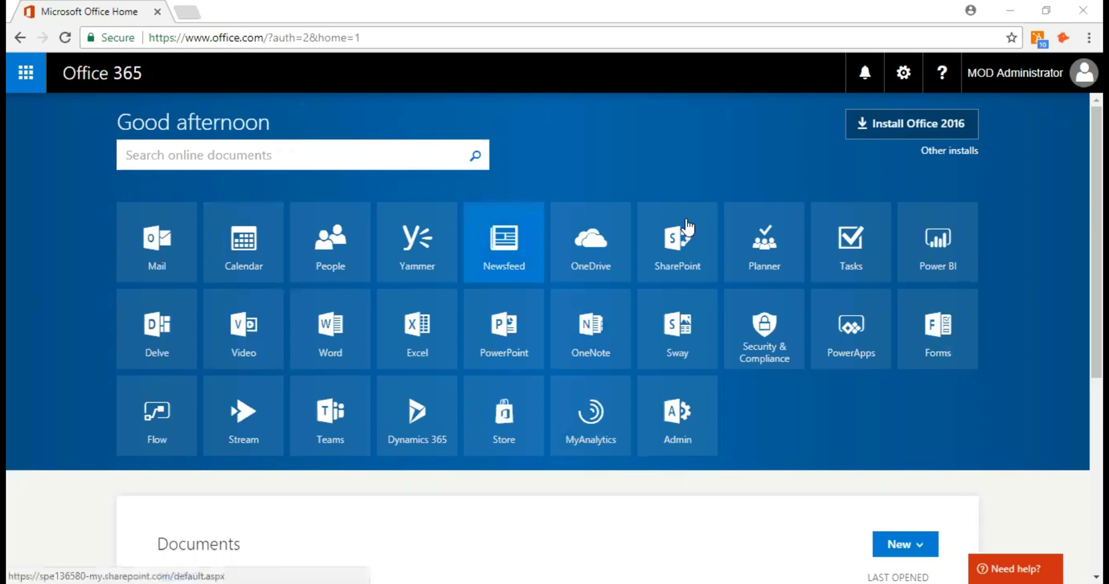
{"action": "left_click", "coordinate": [1002, 80]}
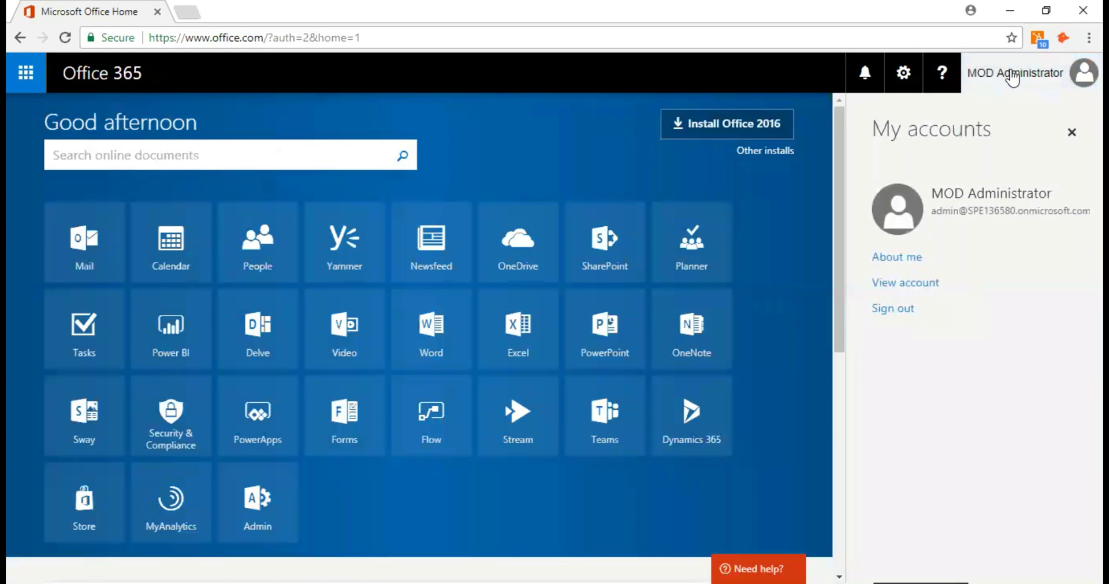
{"action": "left_click", "coordinate": [1007, 79]}
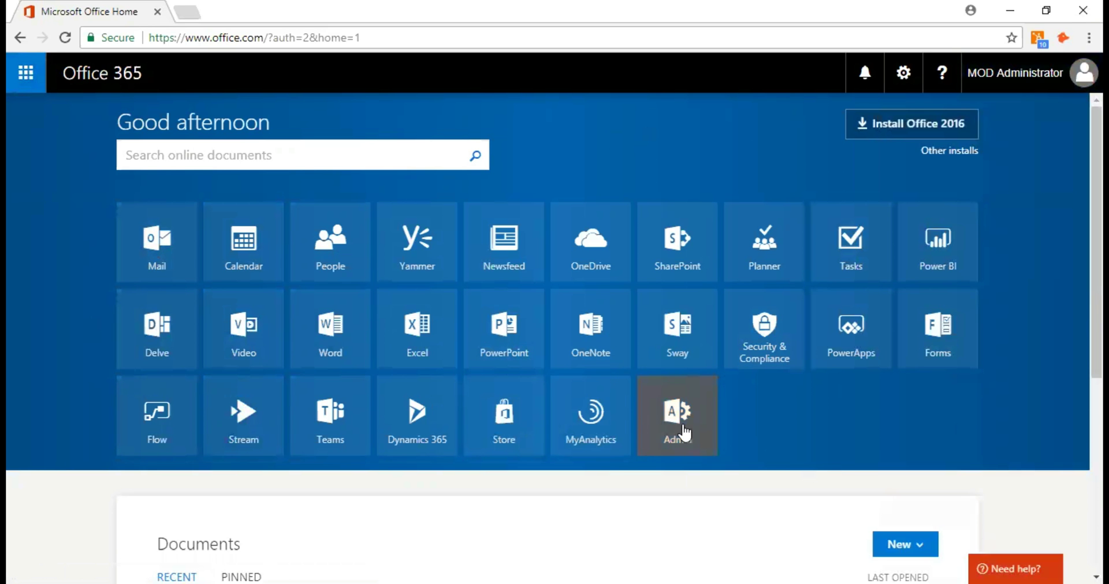
{"action": "left_click", "coordinate": [25, 73]}
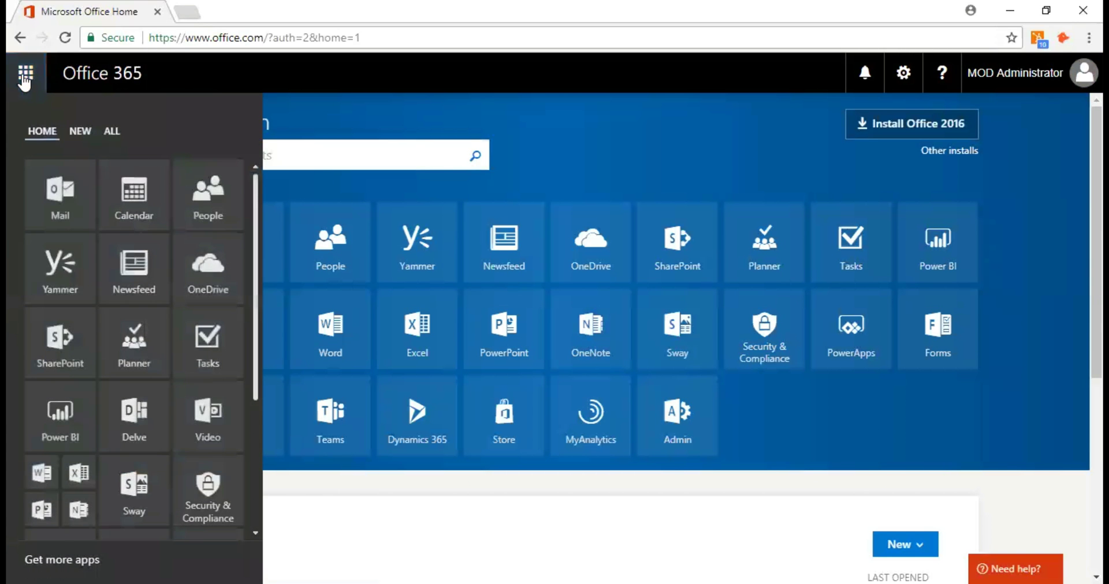
{"action": "scroll", "coordinate": [196, 430], "scroll_direction": "down", "scroll_amount": 1}
{"action": "scroll", "coordinate": [197, 430], "scroll_direction": "down", "scroll_amount": 3}
{"action": "left_click", "coordinate": [25, 72]}
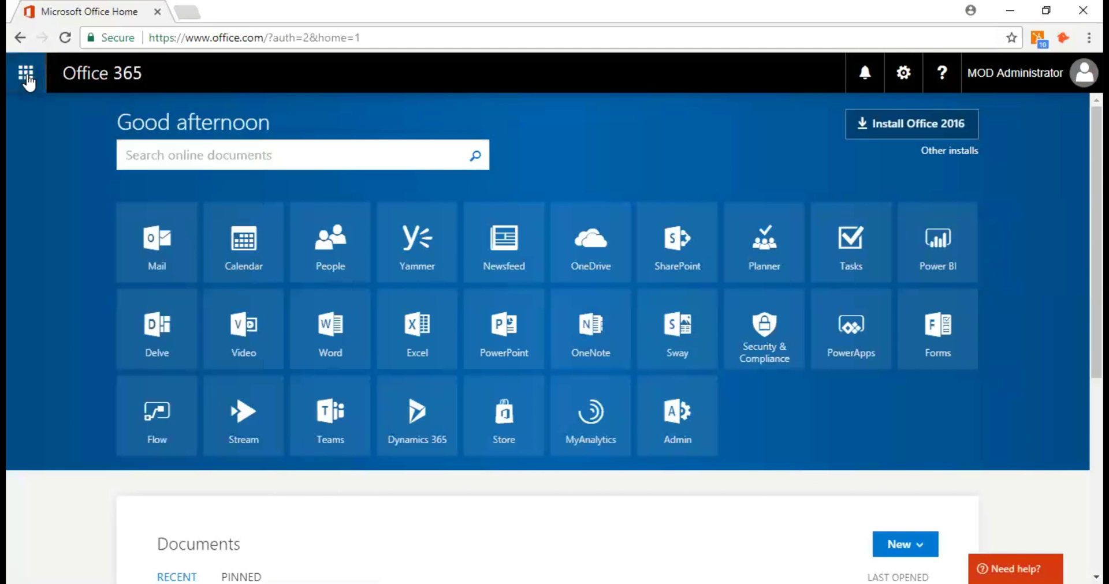
{"action": "left_click", "coordinate": [26, 74]}
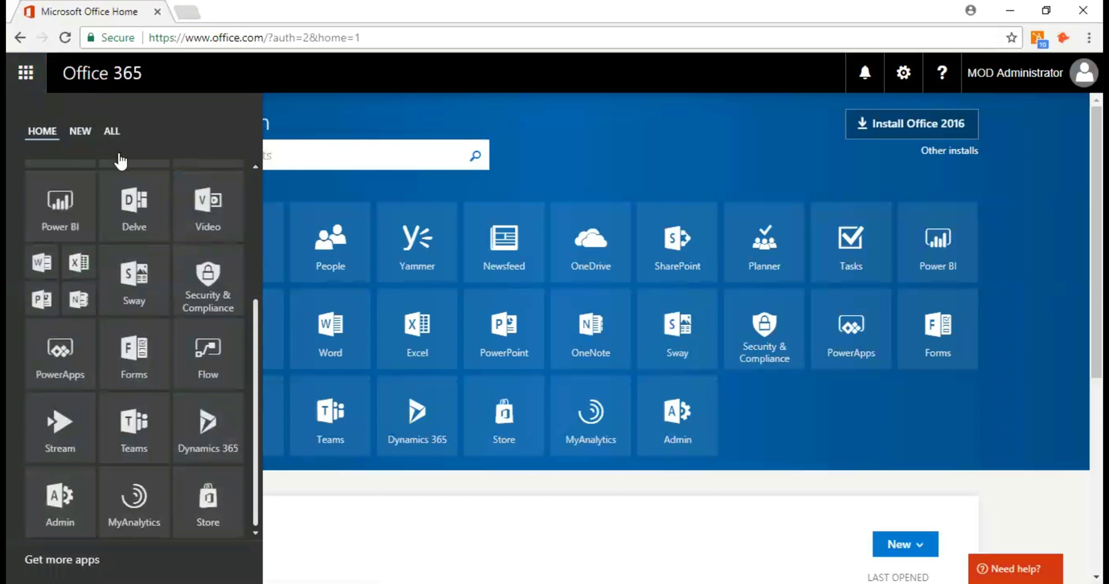
Open the Admin app and expand Resources in the left navigation pane.
{"action": "left_click", "coordinate": [74, 496]}
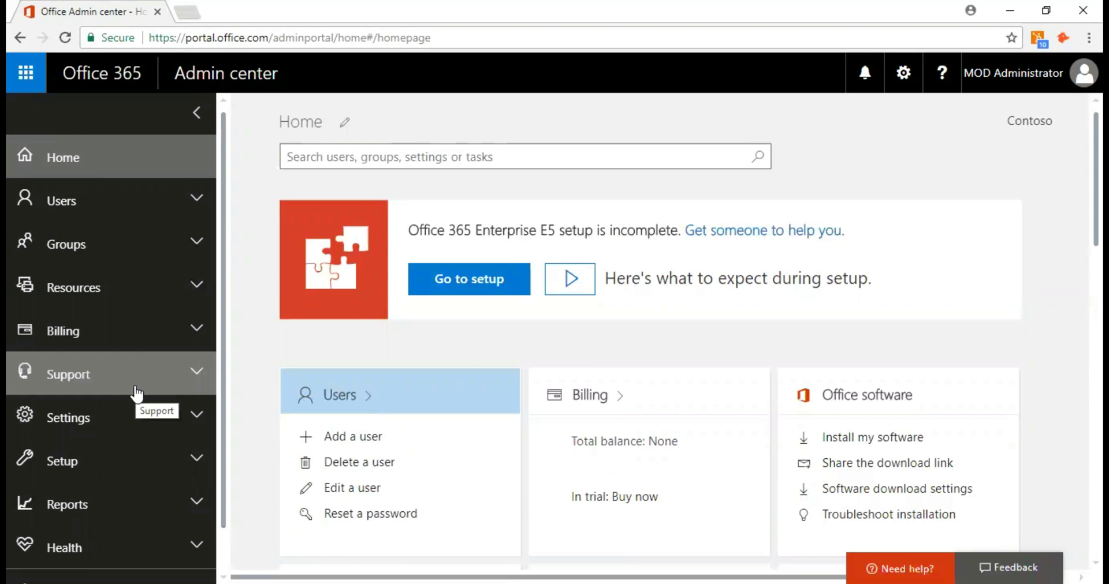
{"action": "scroll", "coordinate": [145, 370], "scroll_direction": "down", "scroll_amount": 1}
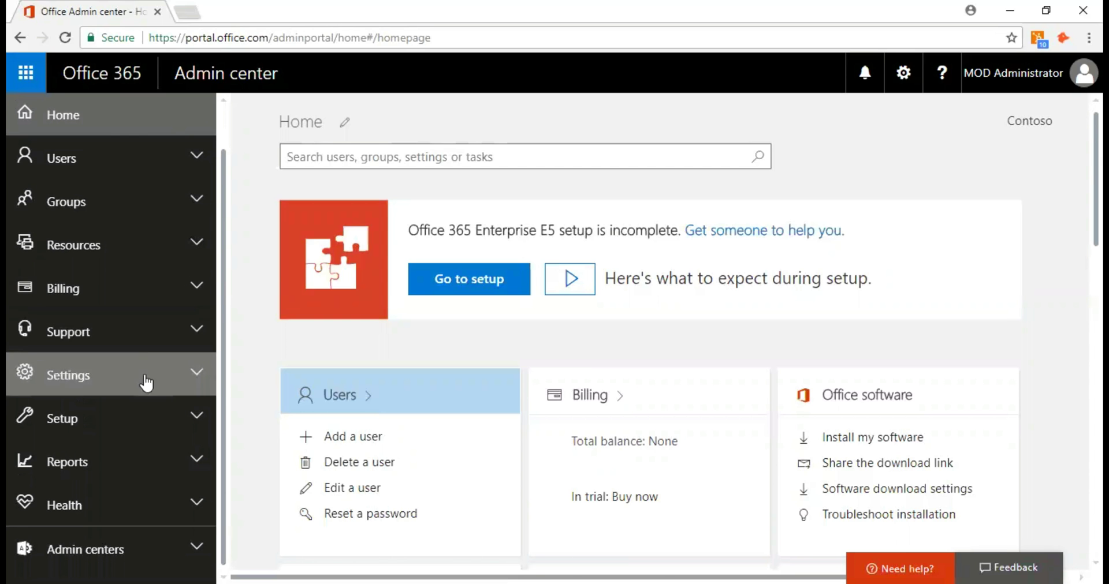
{"action": "left_click", "coordinate": [124, 253]}
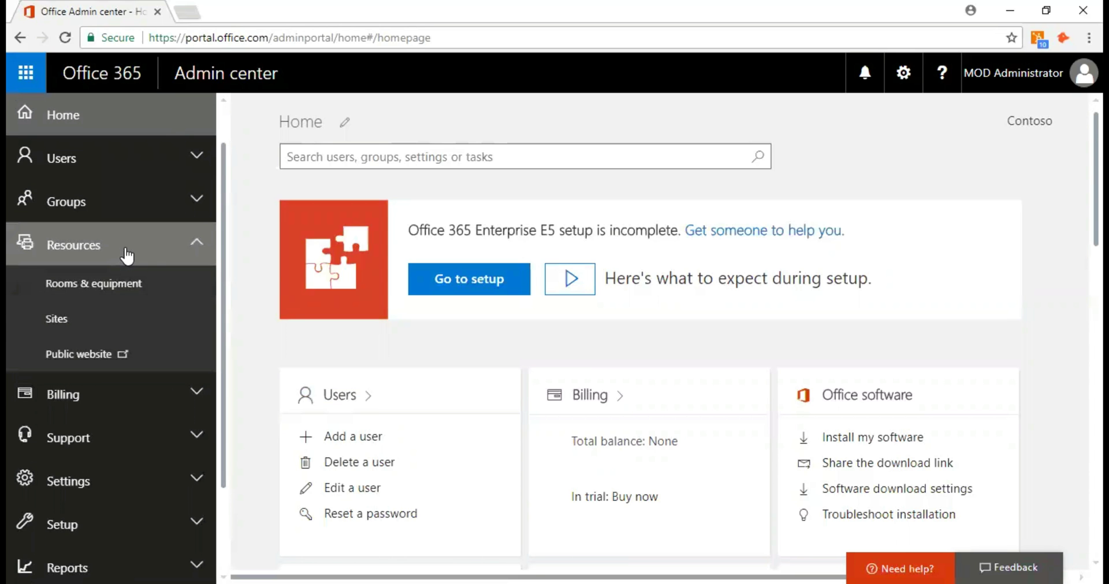
Open Resources > Sites and look over the existing site collections.
{"action": "left_click", "coordinate": [135, 319]}
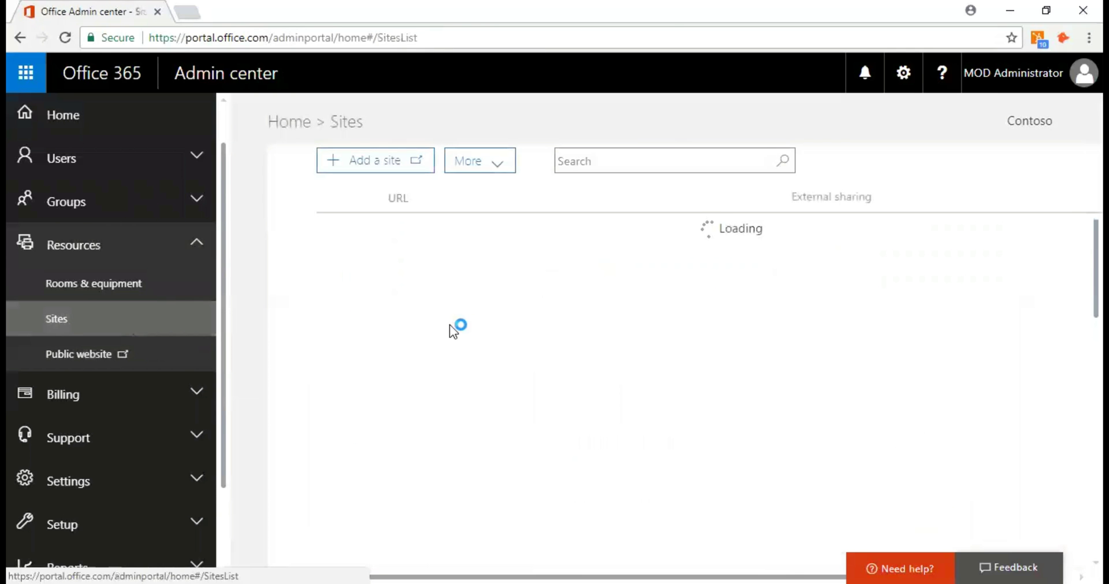
{"action": "scroll", "coordinate": [774, 339], "scroll_direction": "down", "scroll_amount": 10}
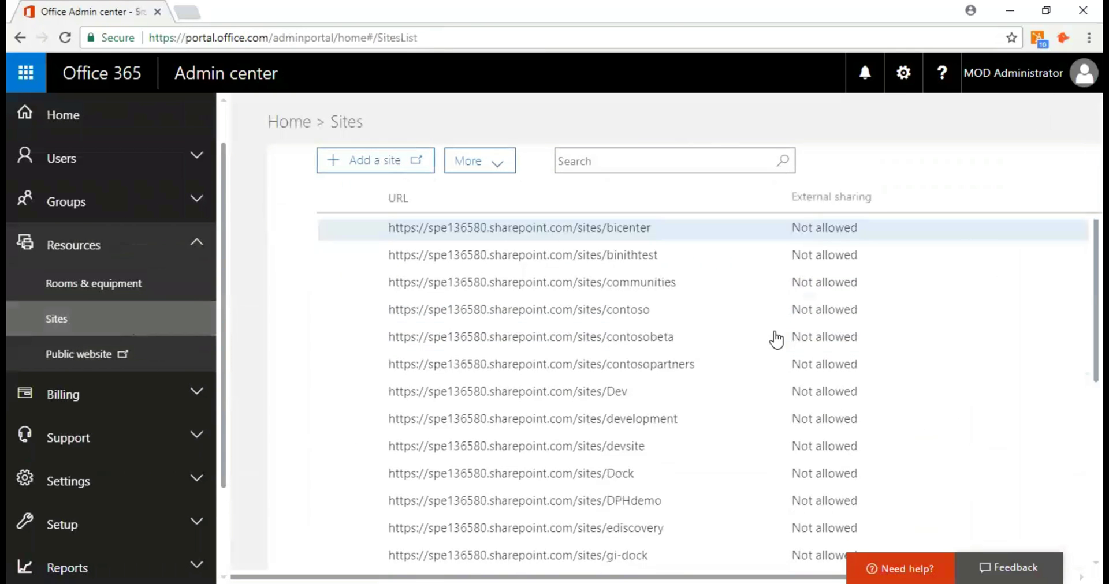
{"action": "scroll", "coordinate": [774, 339], "scroll_direction": "up", "scroll_amount": 10}
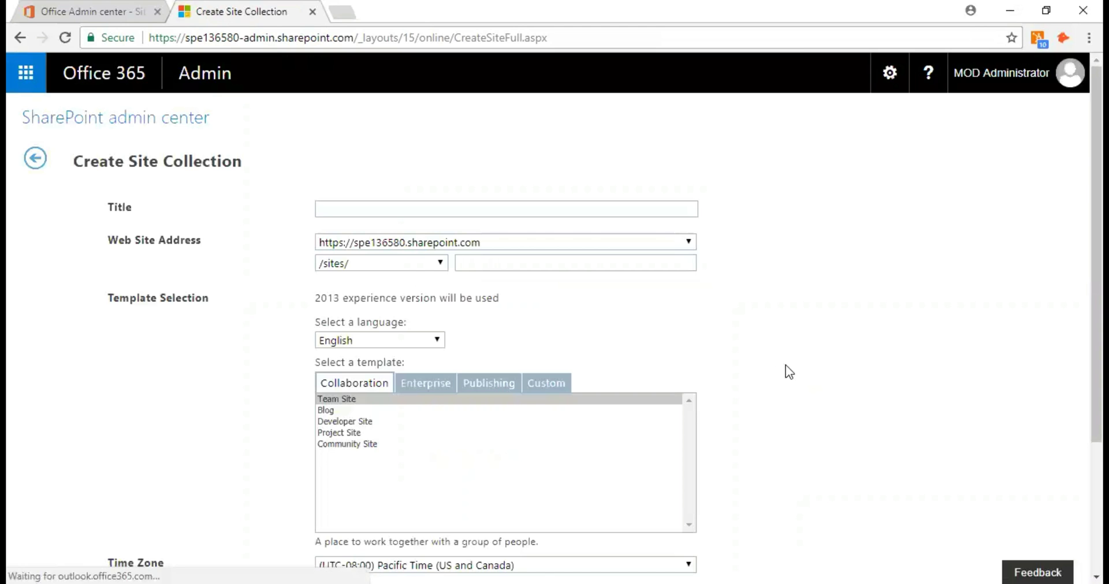
Enter the title 'SharePoint Demo' and the URL /sites/sharepointdemo on the existing domain.
{"action": "left_click", "coordinate": [350, 209]}
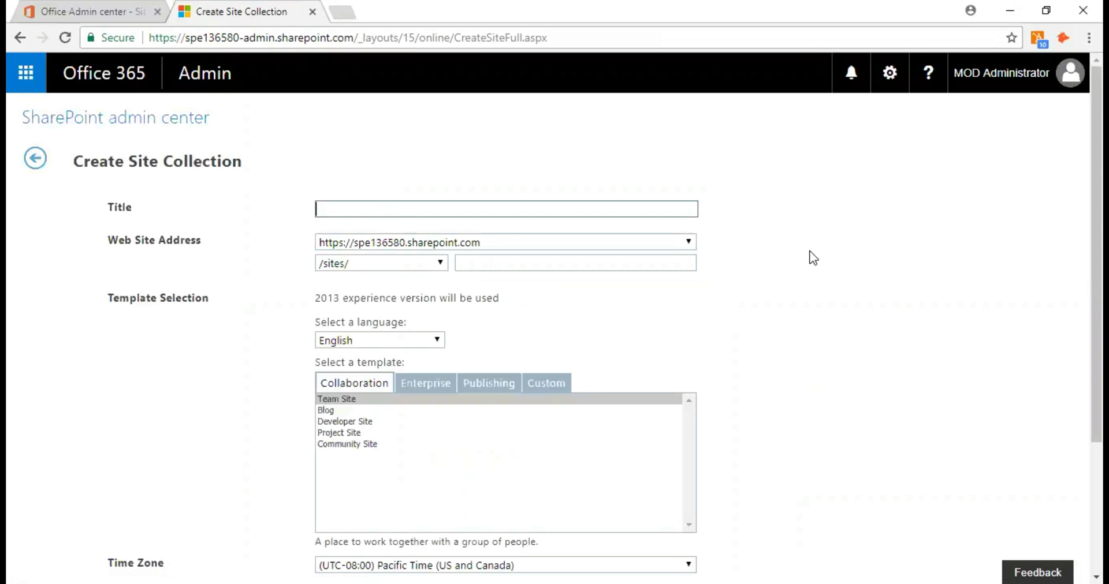
{"action": "type", "text": "SharePoint Demo"}
{"action": "key", "text": "Tab"}
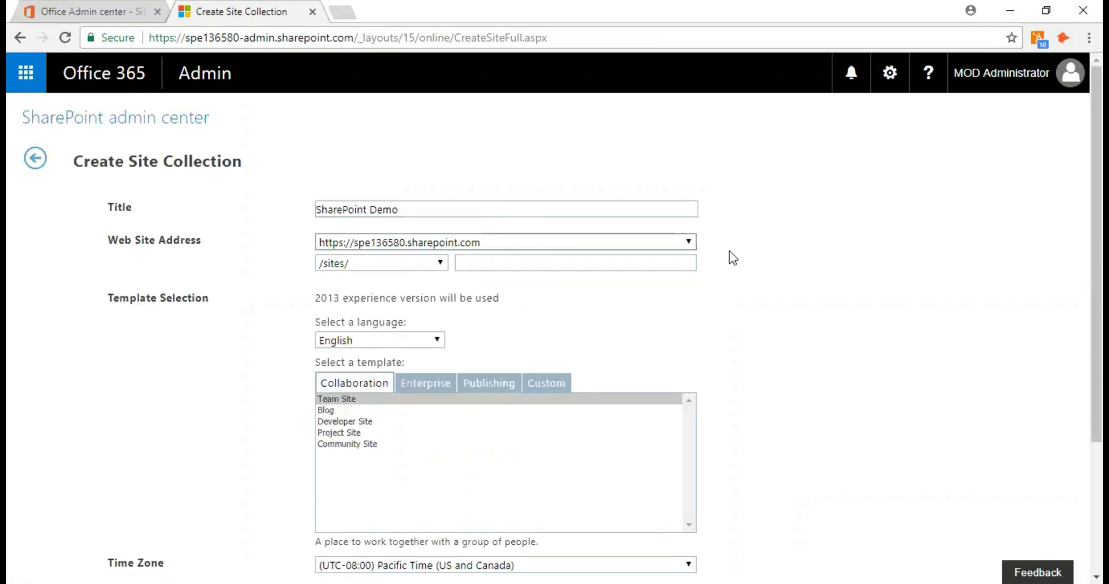
{"action": "left_click", "coordinate": [490, 240]}
{"action": "left_click", "coordinate": [407, 241]}
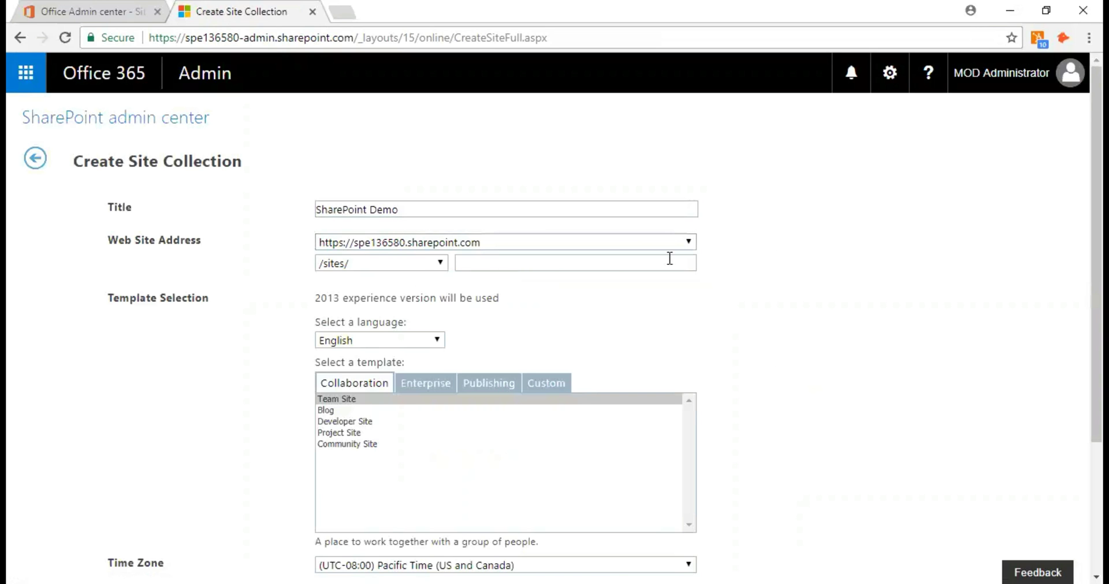
{"action": "left_click", "coordinate": [414, 262]}
{"action": "left_click", "coordinate": [414, 262]}
{"action": "left_click", "coordinate": [509, 260]}
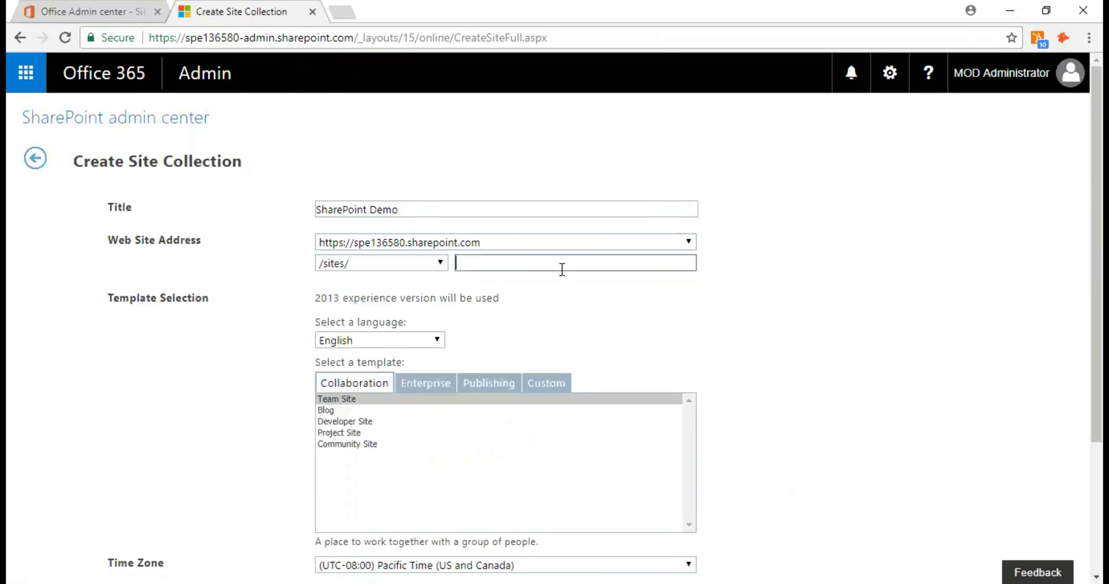
{"action": "type", "text": "sharepointdemo"}
{"action": "left_click", "coordinate": [710, 287]}
Check the site languages and preview the Blog, Team, Developer, Project and Community templates.
{"action": "scroll", "coordinate": [747, 293], "scroll_direction": "down", "scroll_amount": 1}
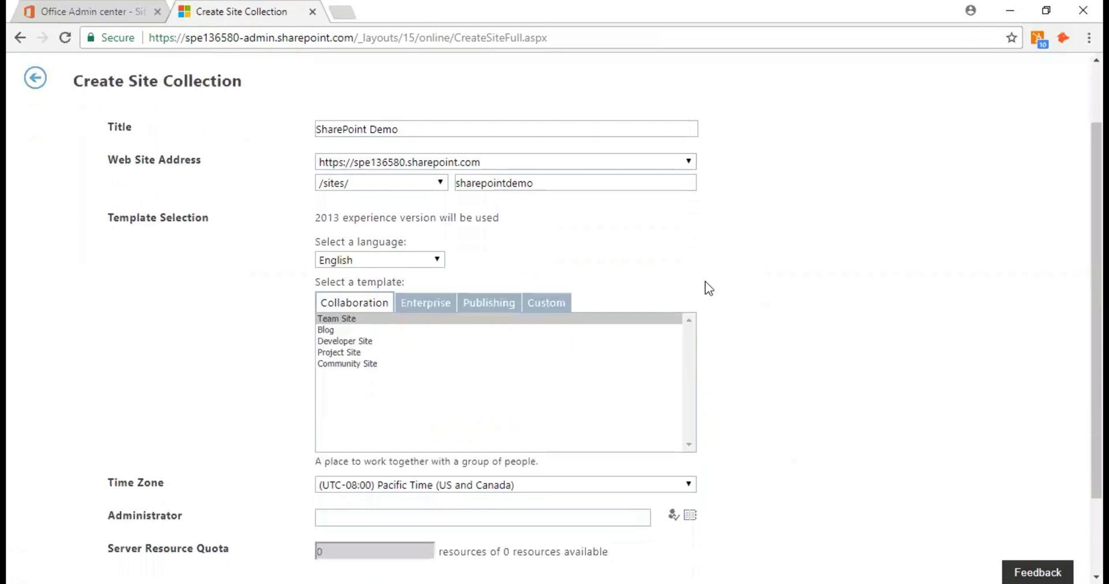
{"action": "left_click", "coordinate": [390, 263]}
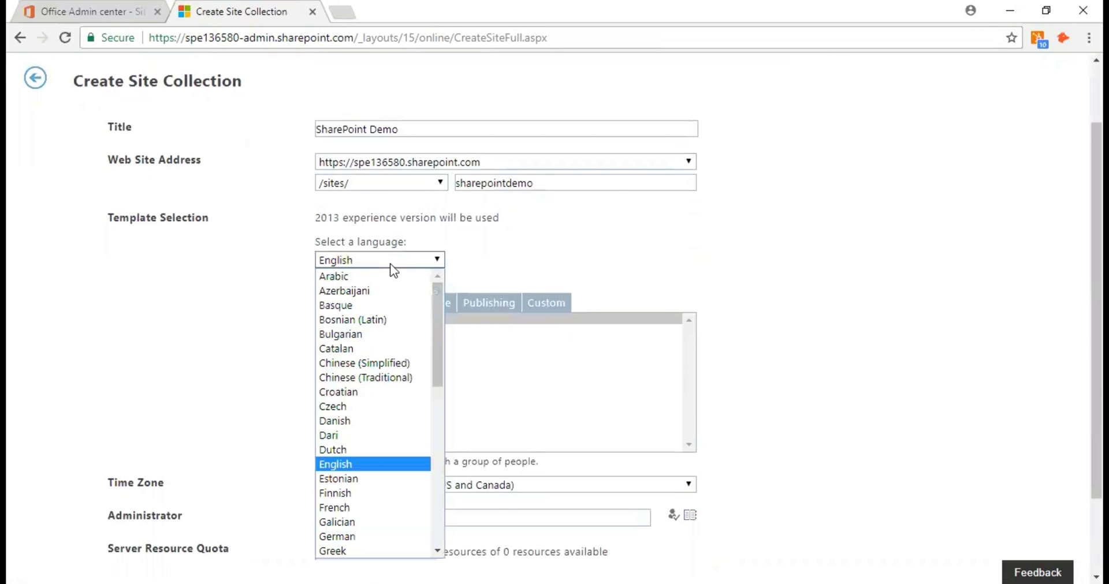
{"action": "scroll", "coordinate": [408, 405], "scroll_direction": "down", "scroll_amount": 8}
{"action": "scroll", "coordinate": [381, 346], "scroll_direction": "down", "scroll_amount": 2}
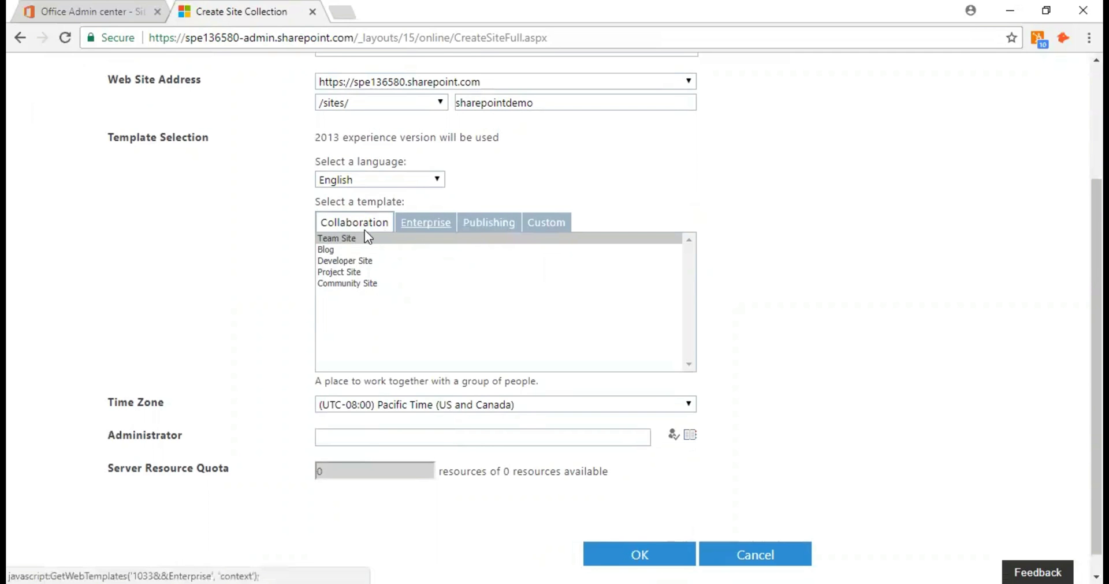
{"action": "left_click", "coordinate": [363, 250]}
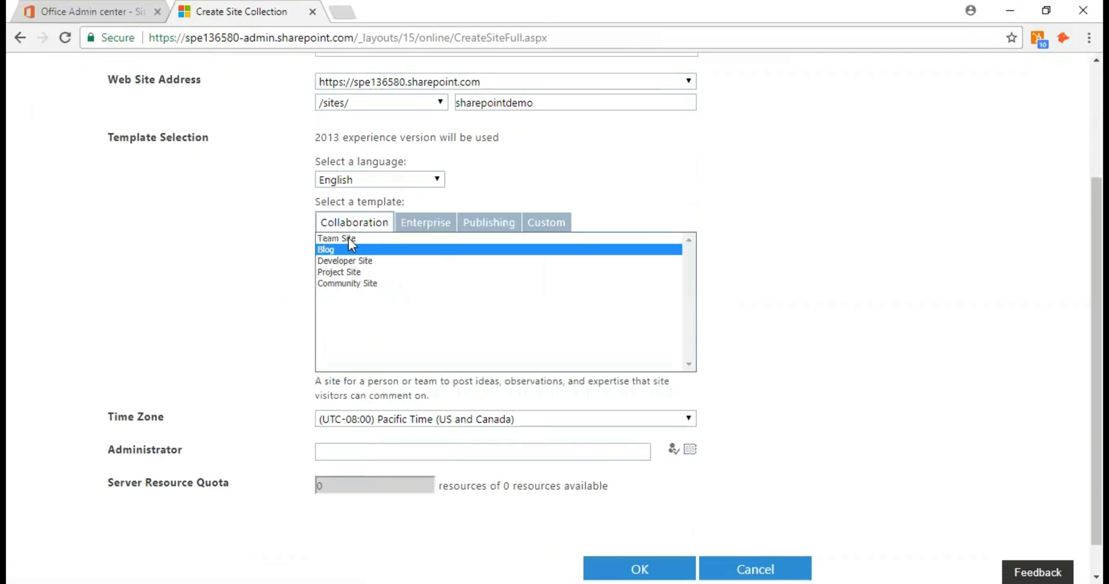
{"action": "left_click", "coordinate": [348, 238]}
{"action": "left_click", "coordinate": [383, 250]}
{"action": "left_click", "coordinate": [396, 263]}
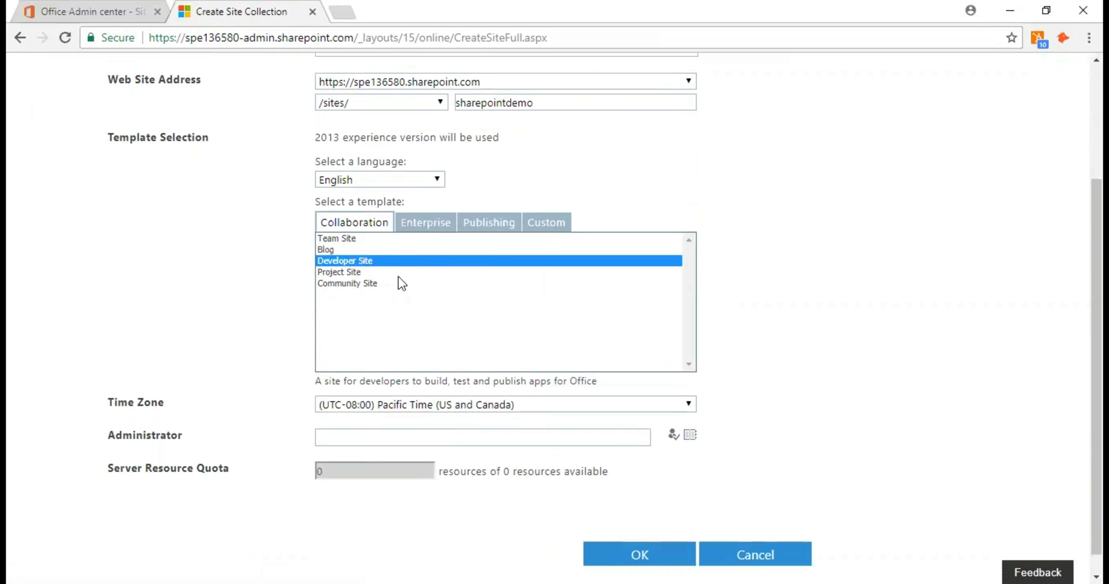
{"action": "scroll", "coordinate": [399, 278], "scroll_direction": "up", "scroll_amount": 2}
{"action": "left_click", "coordinate": [370, 352]}
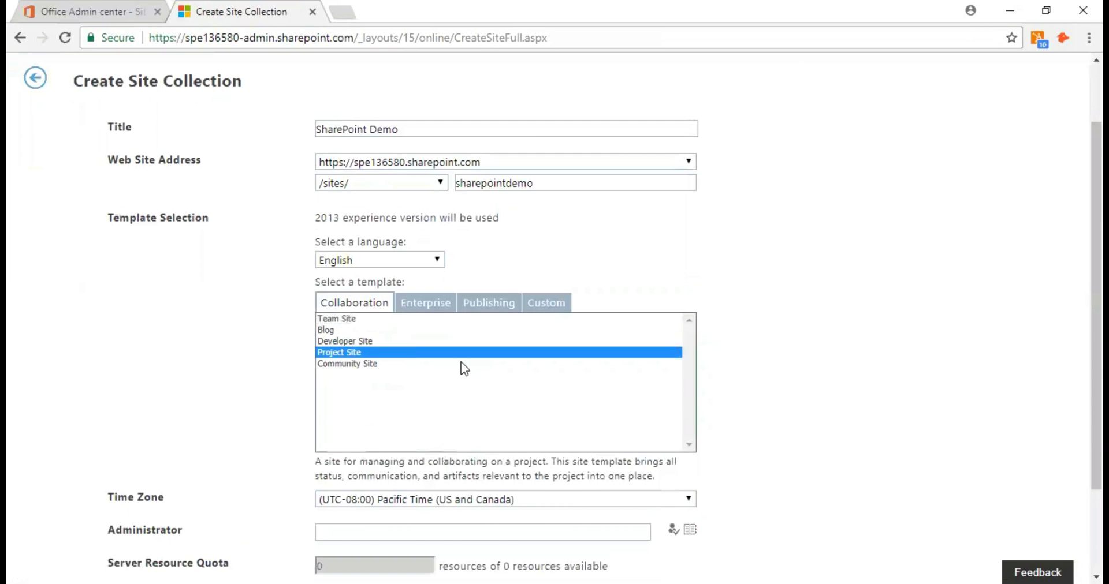
{"action": "left_click", "coordinate": [452, 365]}
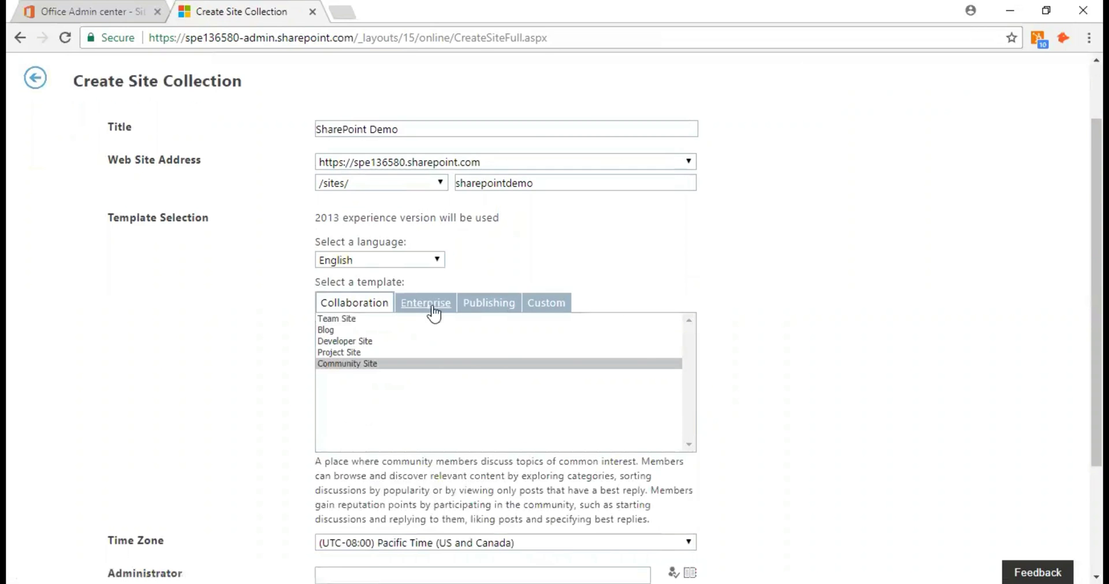
Preview the Enterprise templates, including Document, eDiscovery Center and Records Center.
{"action": "left_click", "coordinate": [432, 307]}
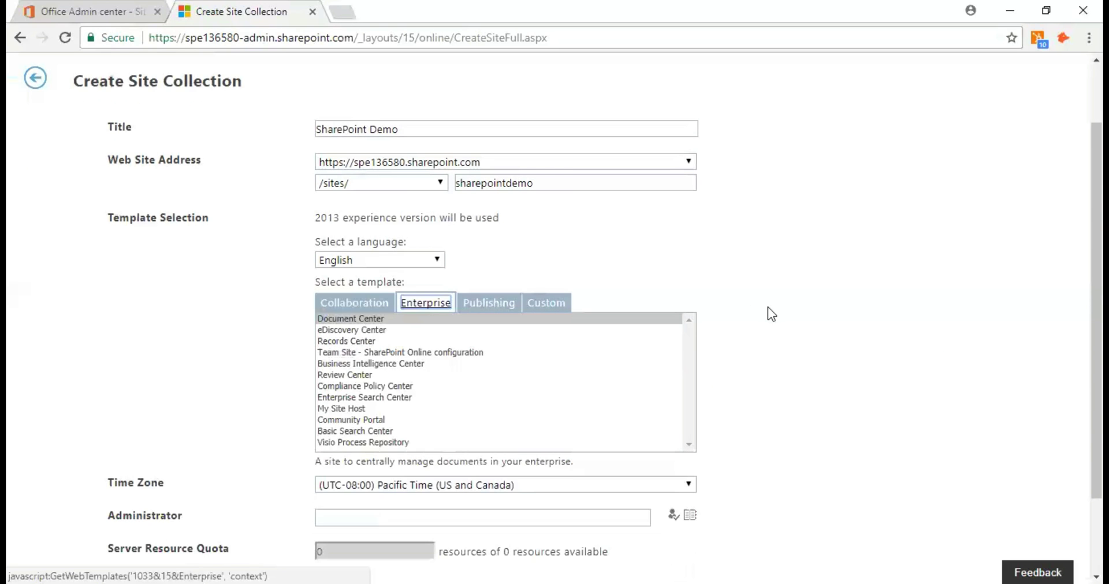
{"action": "scroll", "coordinate": [768, 306], "scroll_direction": "down", "scroll_amount": 1}
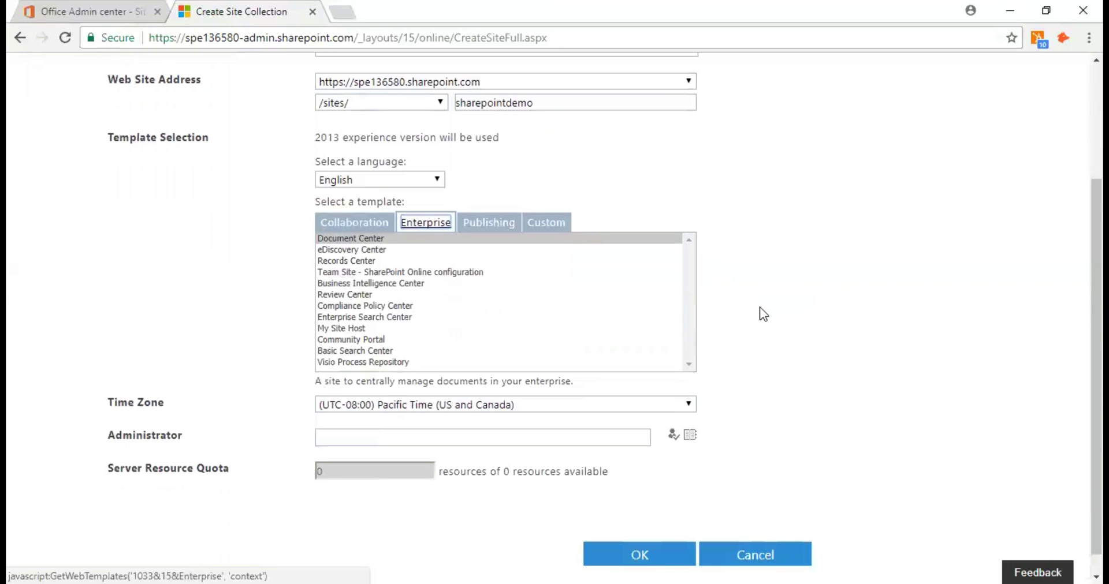
{"action": "left_click", "coordinate": [384, 250]}
{"action": "left_click", "coordinate": [428, 239]}
{"action": "left_click", "coordinate": [435, 250]}
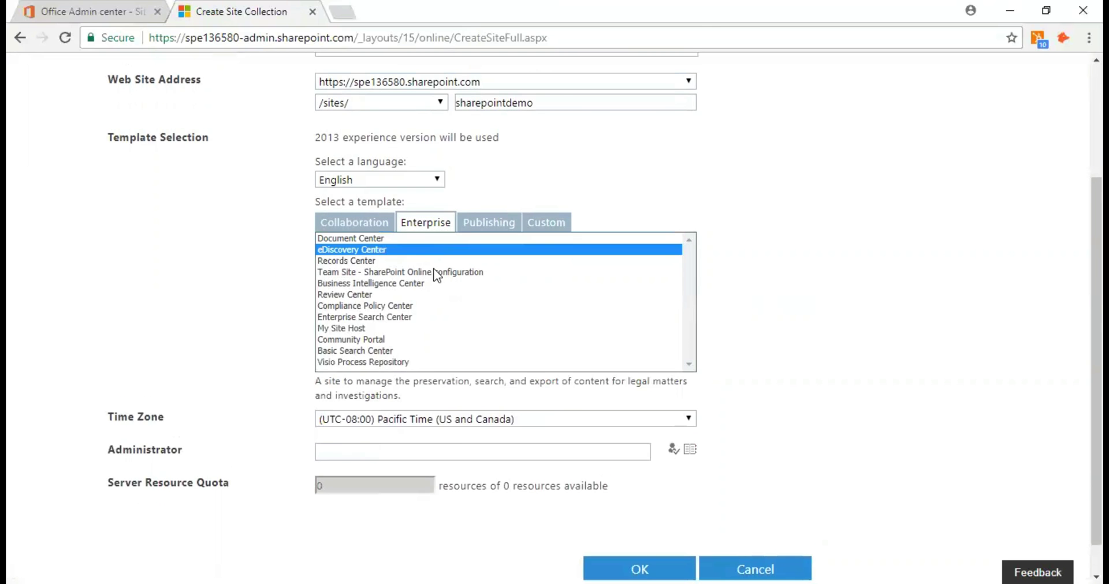
{"action": "left_click", "coordinate": [431, 263]}
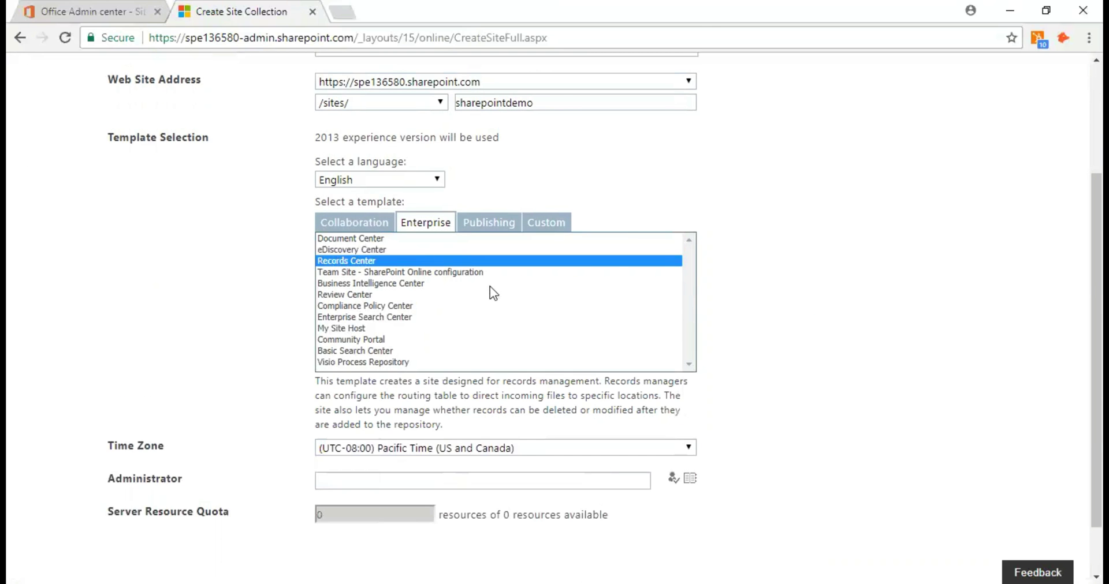
{"action": "scroll", "coordinate": [492, 293], "scroll_direction": "down", "scroll_amount": 1}
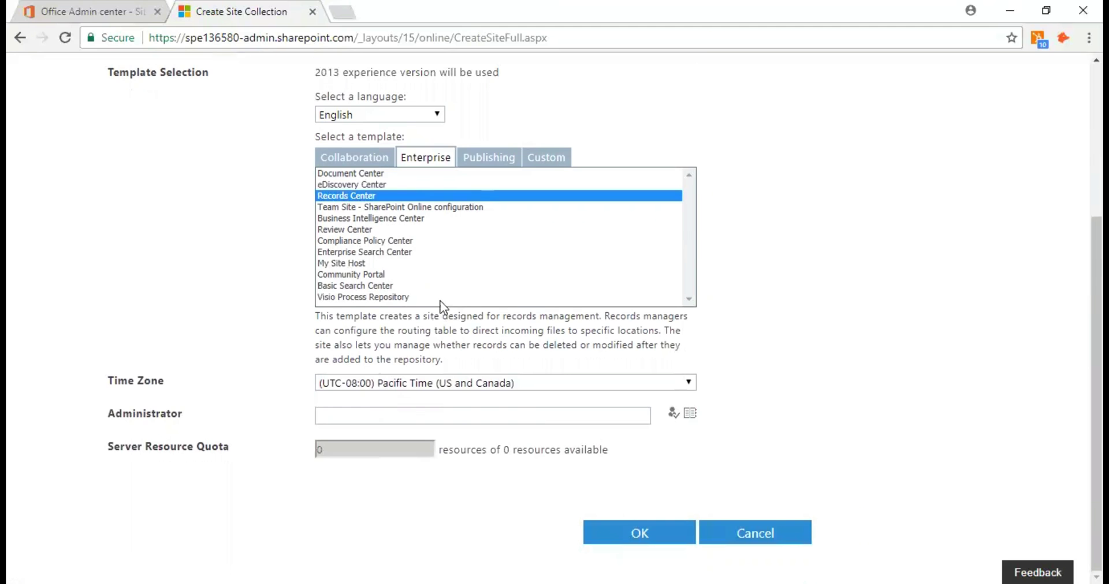
Look at the Publishing and Custom templates, then return to the Collaboration templates.
{"action": "left_click", "coordinate": [490, 163]}
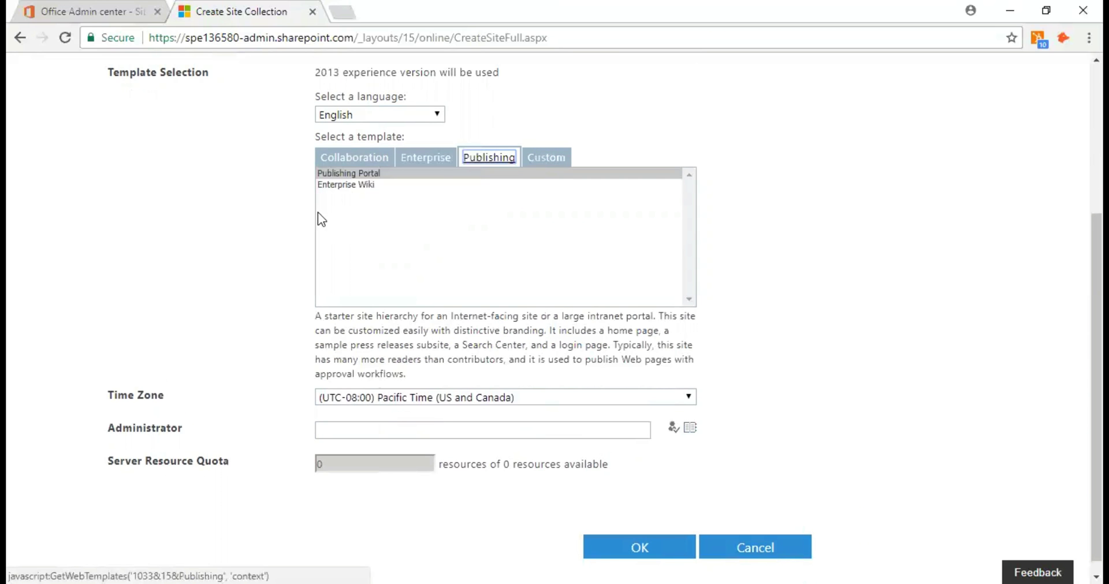
{"action": "left_click", "coordinate": [551, 165]}
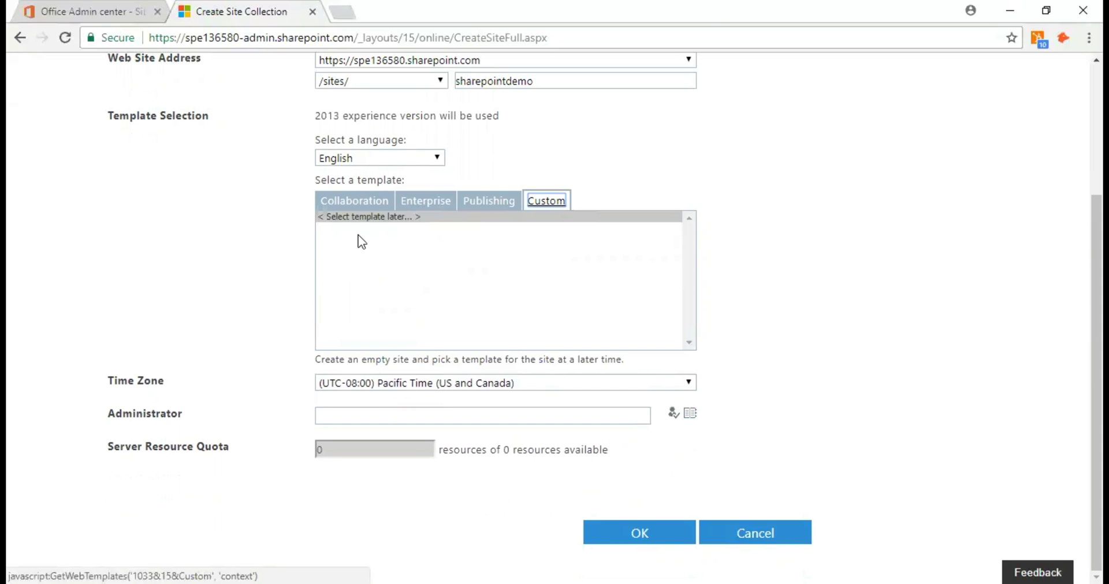
{"action": "left_click", "coordinate": [349, 202]}
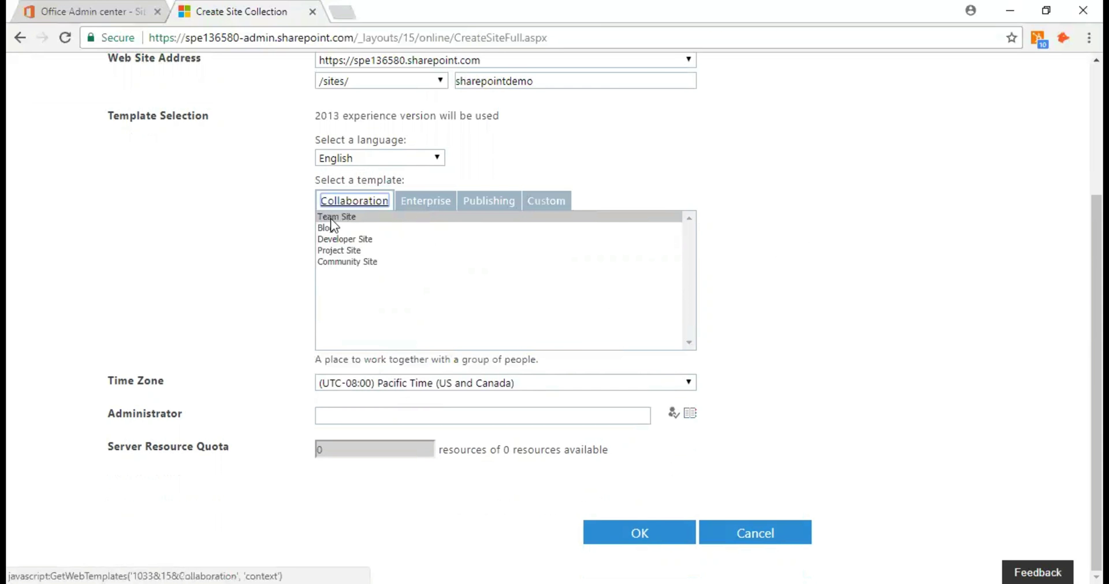
Choose the Team Site template and keep Pacific Time as the time zone.
{"action": "left_click", "coordinate": [346, 217]}
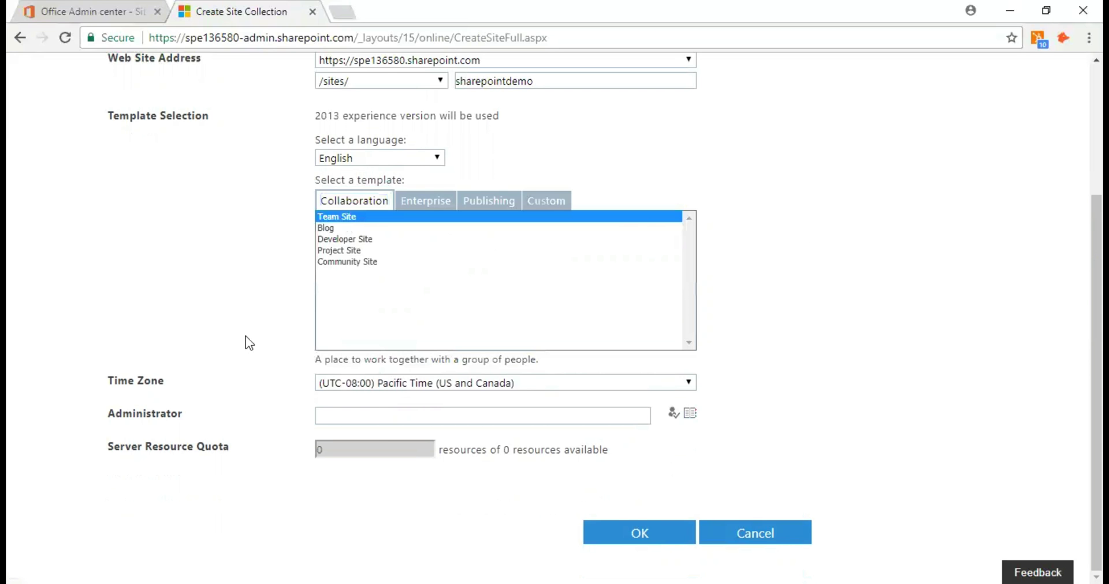
{"action": "left_click", "coordinate": [465, 383]}
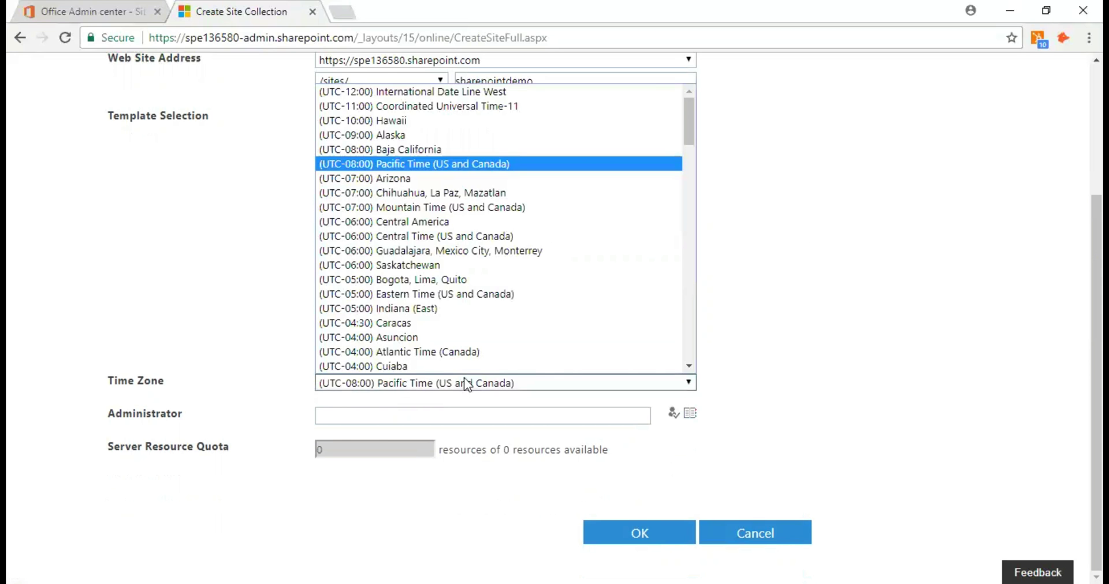
{"action": "left_click", "coordinate": [465, 383]}
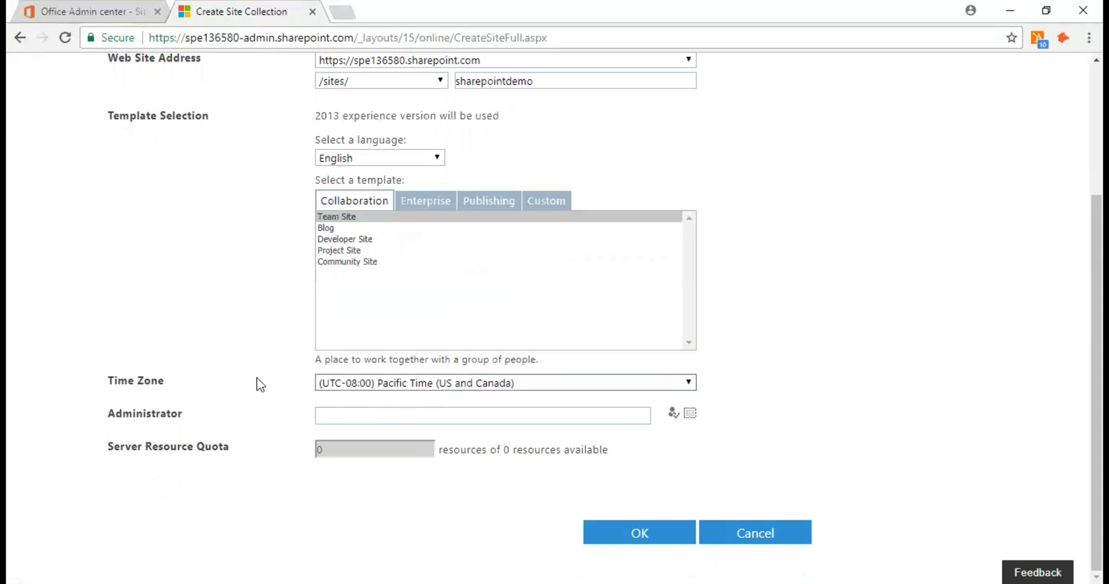
Enter the tenant admin account as site administrator, resolve the name, and move to the quota box.
{"action": "left_click", "coordinate": [425, 416]}
{"action": "type", "text": "mod"}
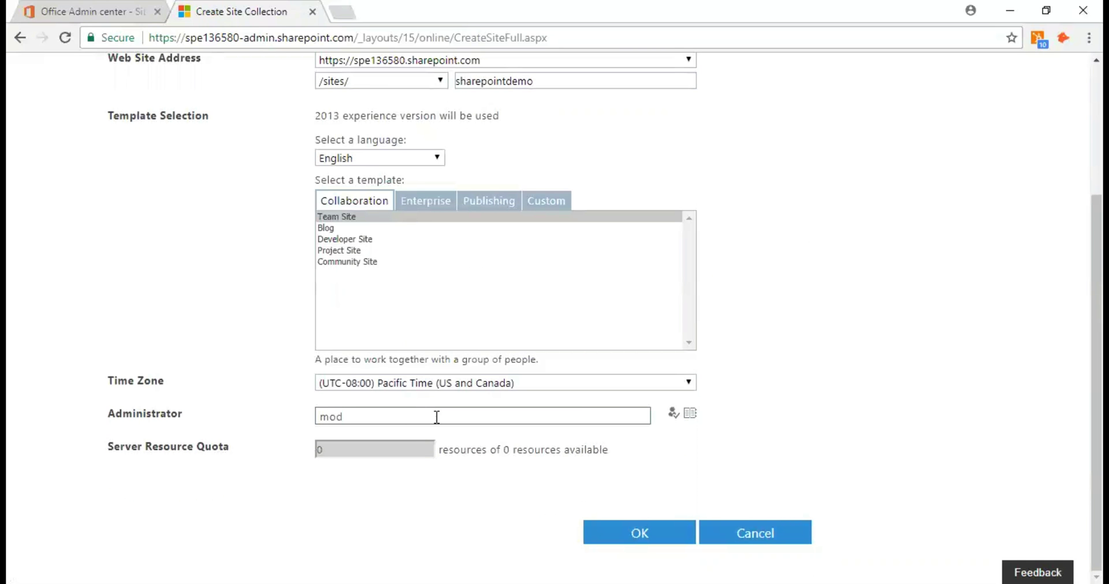
{"action": "left_click", "coordinate": [673, 413]}
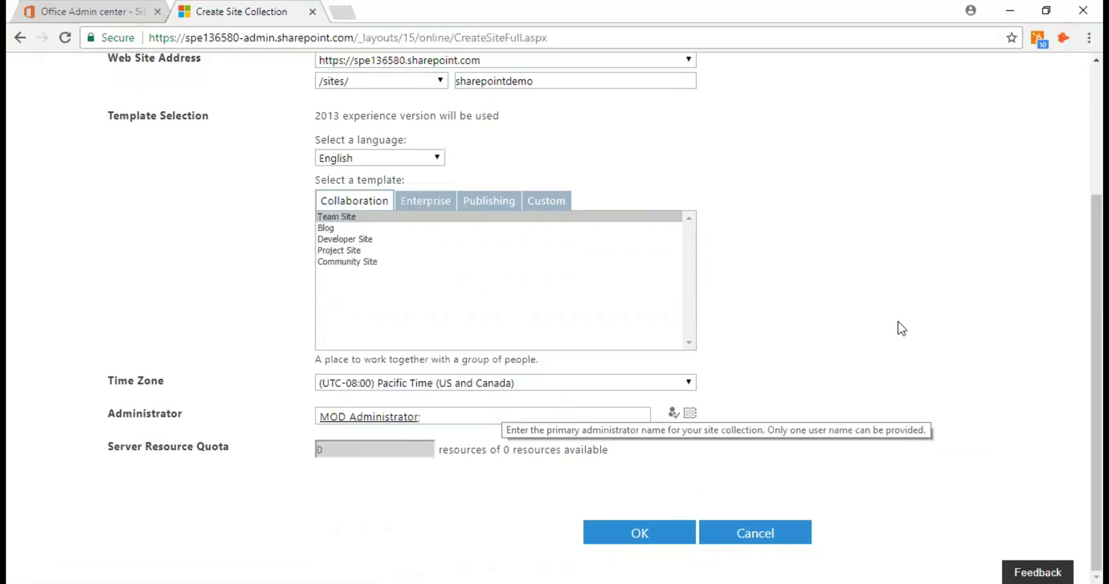
{"action": "scroll", "coordinate": [910, 327], "scroll_direction": "up", "scroll_amount": 3}
{"action": "scroll", "coordinate": [911, 327], "scroll_direction": "down", "scroll_amount": 3}
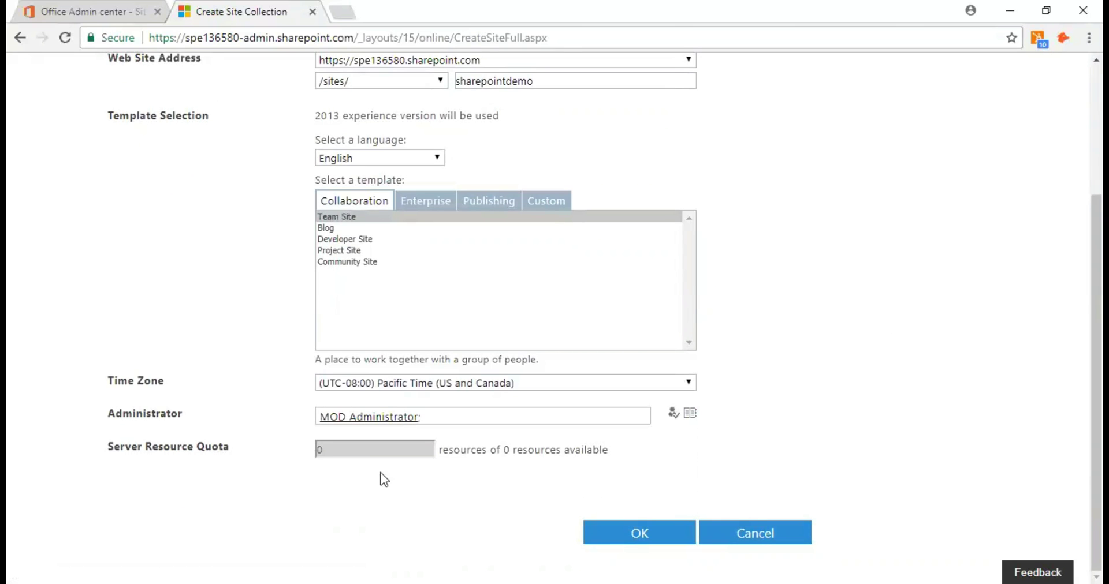
{"action": "key", "text": "Tab"}
Submit the Create Site Collection form and scroll the list to find sharepointdemo.
{"action": "left_click", "coordinate": [648, 537]}
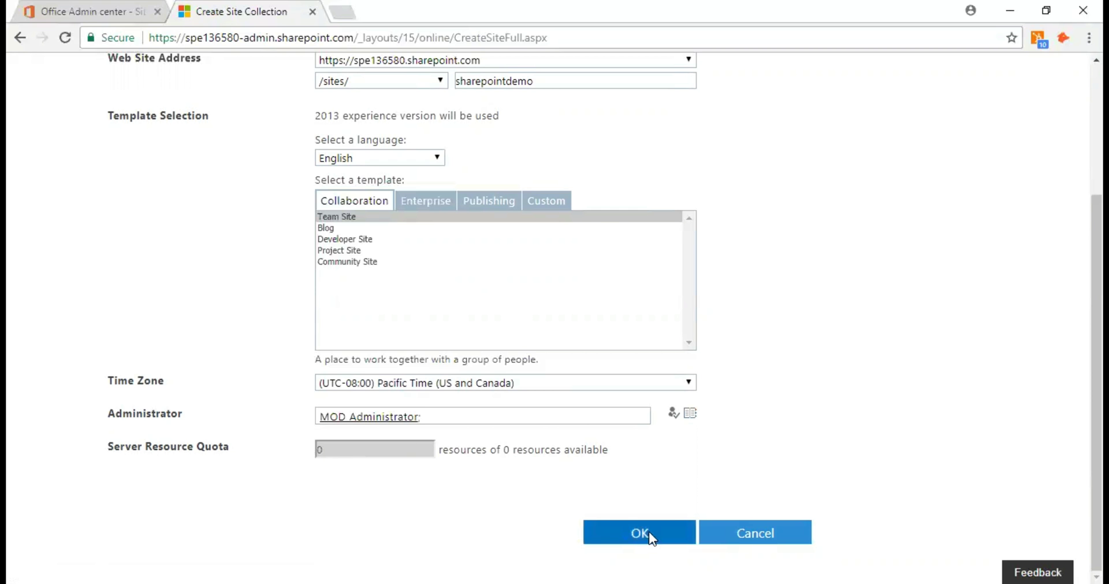
{"action": "scroll", "coordinate": [607, 407], "scroll_direction": "down", "scroll_amount": 3}
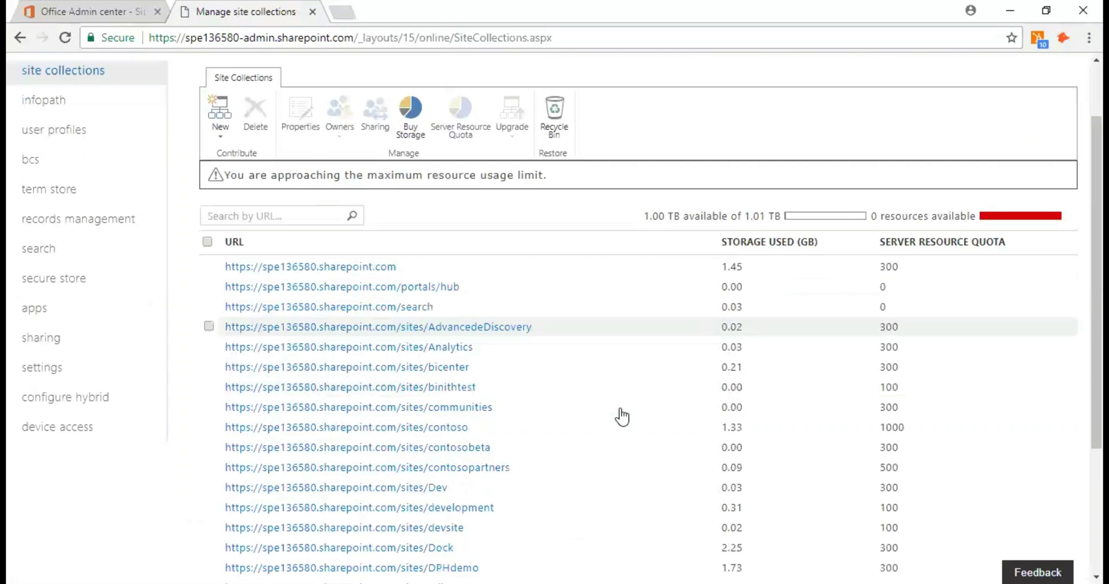
{"action": "scroll", "coordinate": [621, 419], "scroll_direction": "down", "scroll_amount": 3}
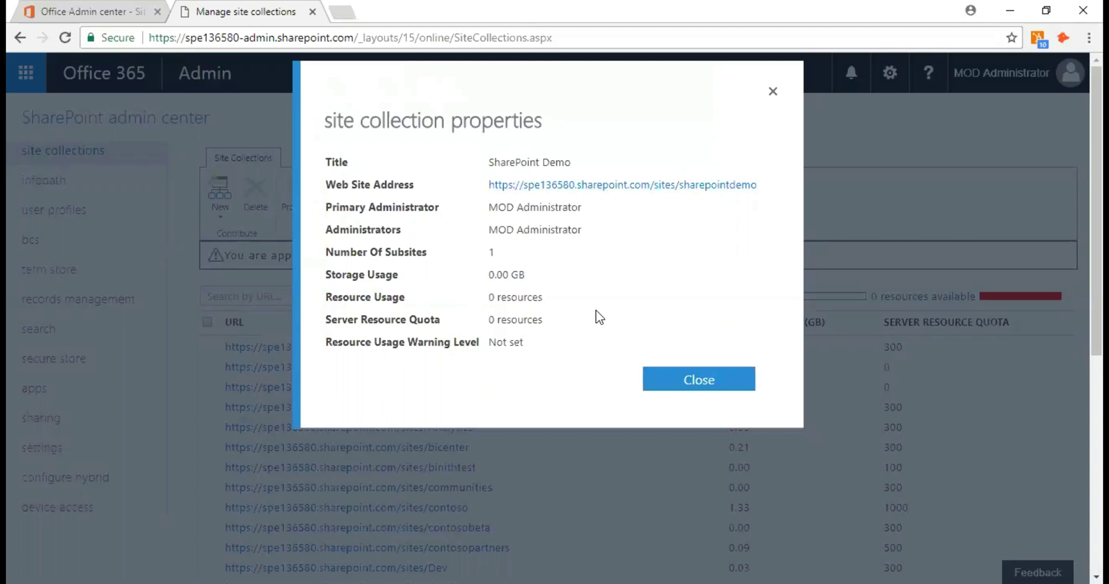
Close the SharePoint Demo properties and scroll to /sites/sharepointdemo, marked NEW.
{"action": "left_click", "coordinate": [679, 378]}
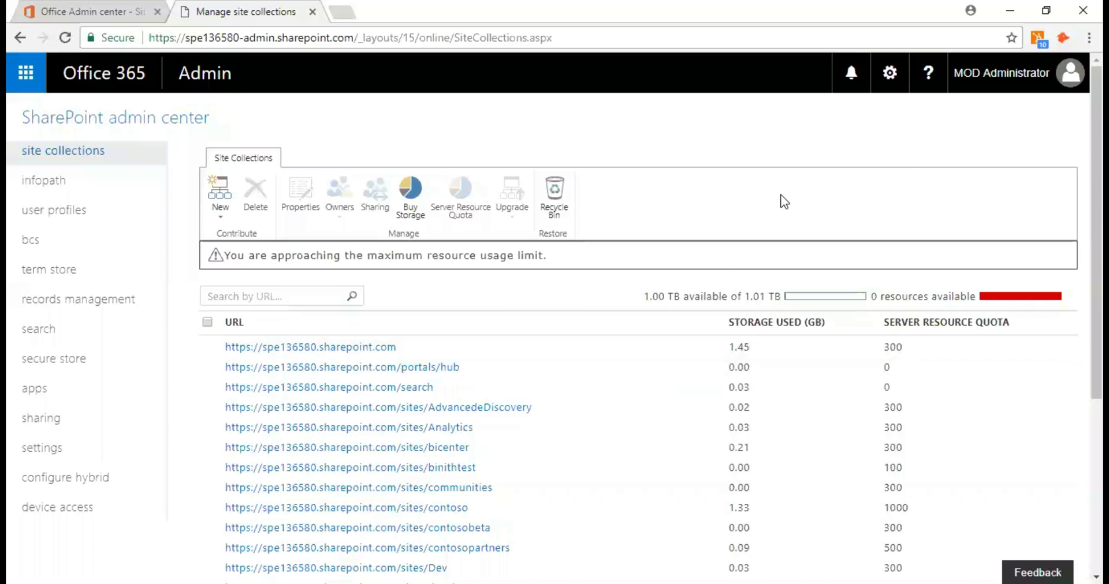
{"action": "scroll", "coordinate": [779, 196], "scroll_direction": "down", "scroll_amount": 1}
{"action": "scroll", "coordinate": [726, 208], "scroll_direction": "down", "scroll_amount": 3}
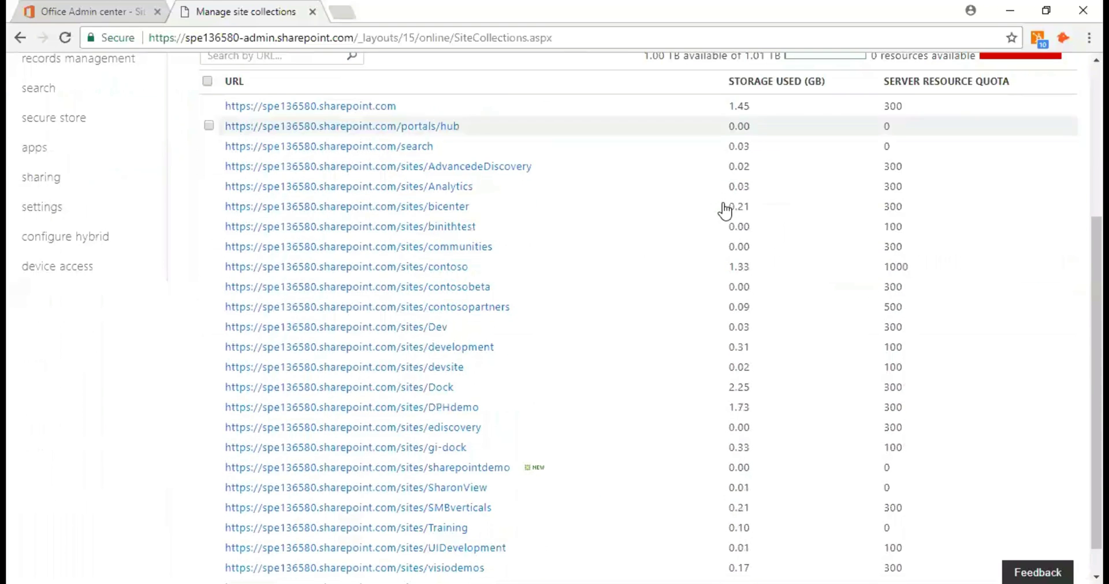